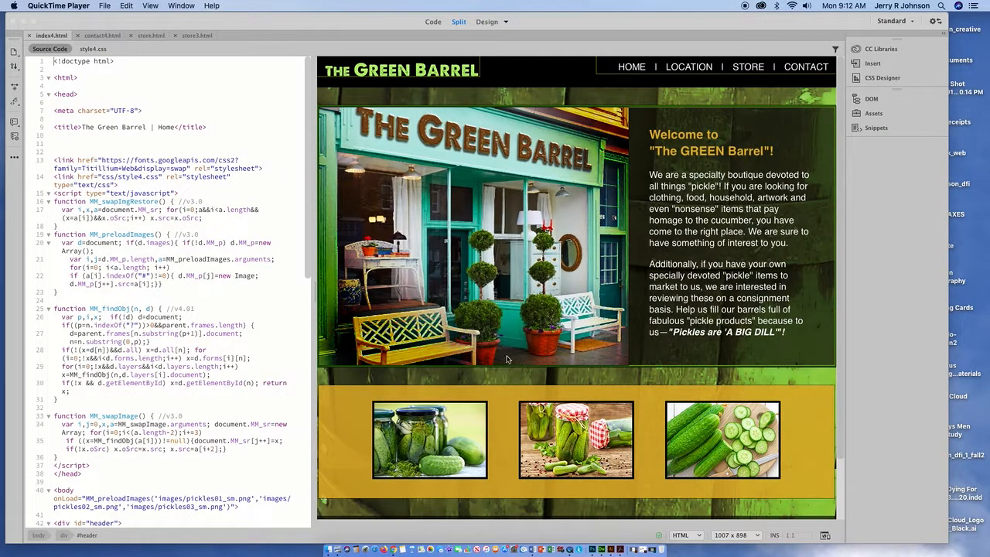
# Step: Bring the Green Barrel index4.html document window in Dreamweaver to the front
pyautogui.click(202, 26)
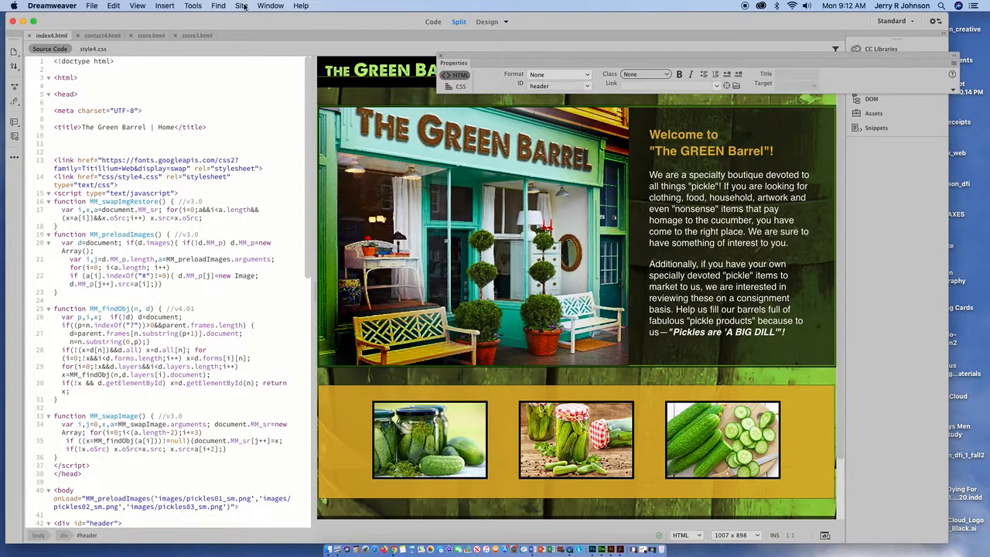
pyautogui.click(242, 6)
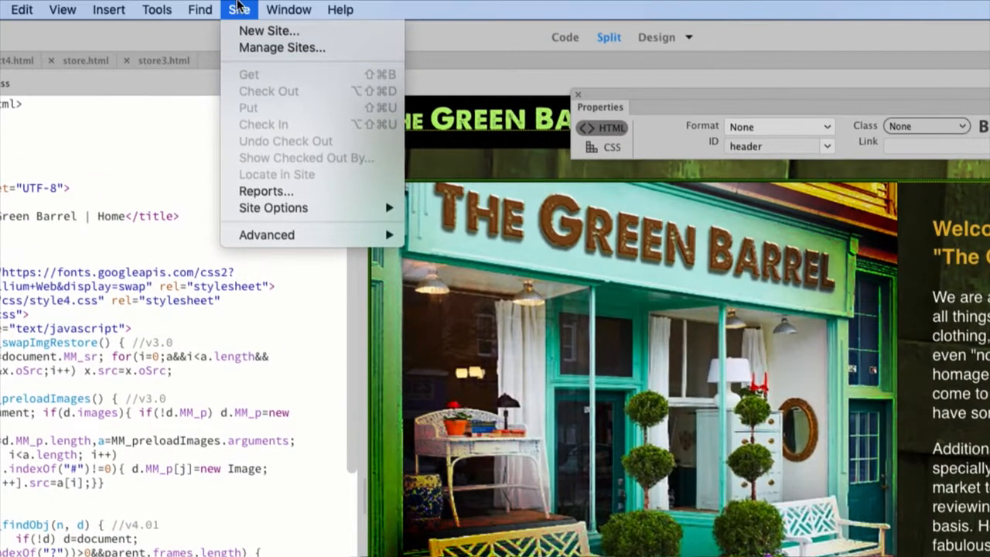
pyautogui.click(243, 47)
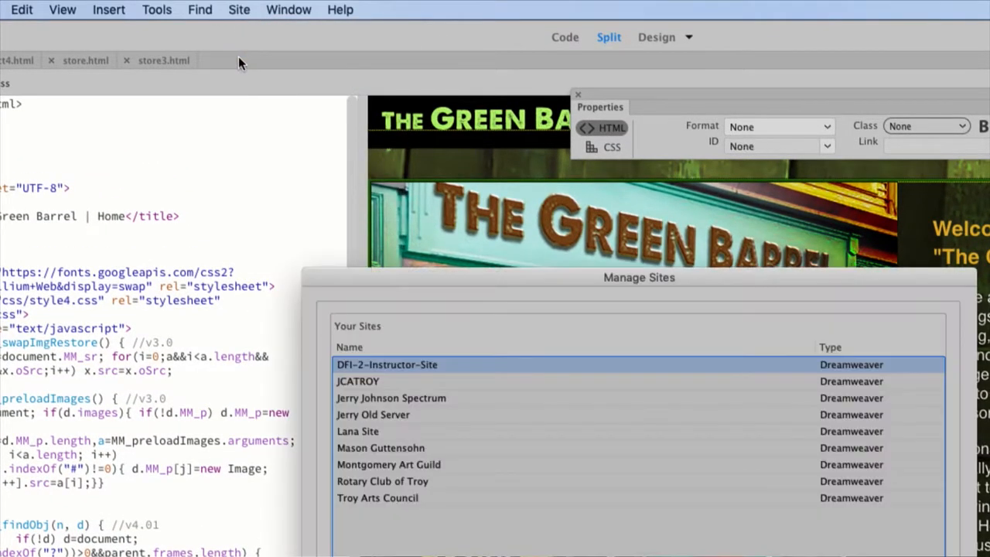
pyautogui.moveTo(427, 276); pyautogui.dragTo(337, 83)
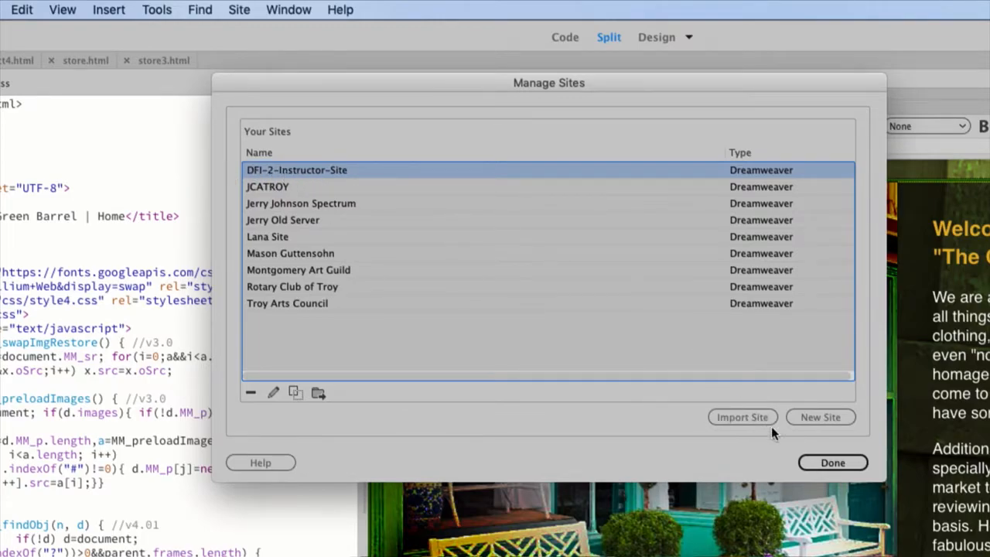
pyautogui.click(831, 464)
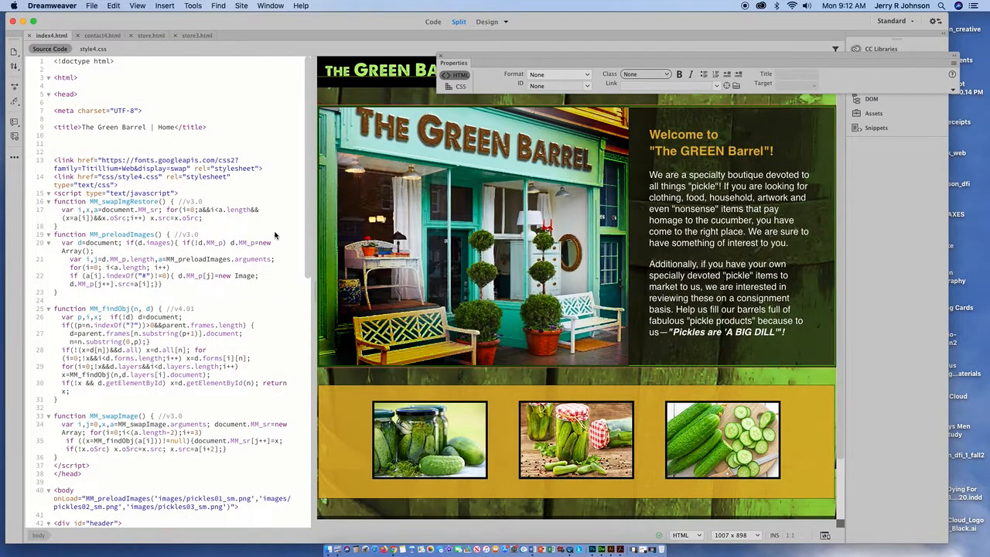
# Step: Show the Files panel listing the DFI-2-Instructor-Site local folders and index.html
pyautogui.click(270, 7)
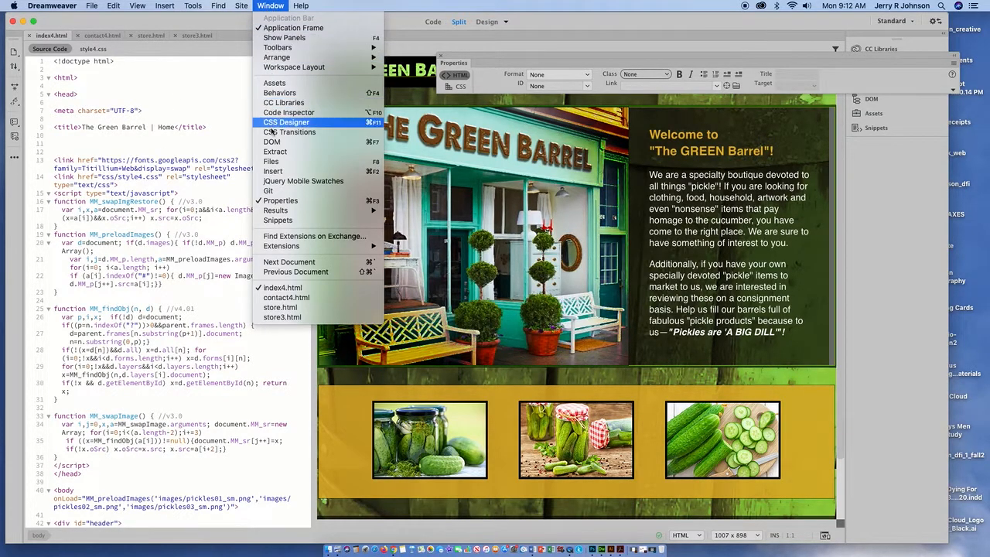
pyautogui.click(269, 164)
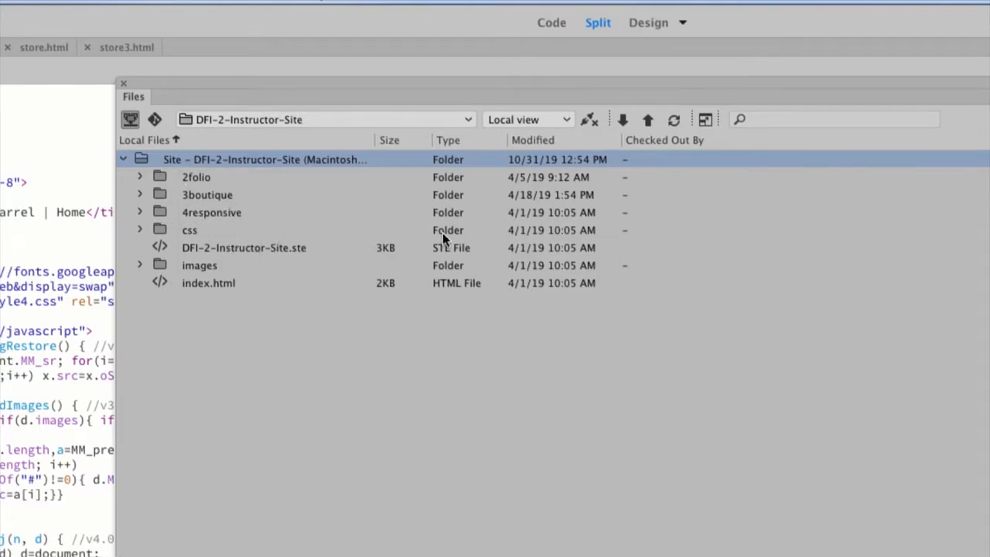
# Step: Connect the DFI-2-Instructor-Site to its remote server from the Files panel
pyautogui.click(590, 121)
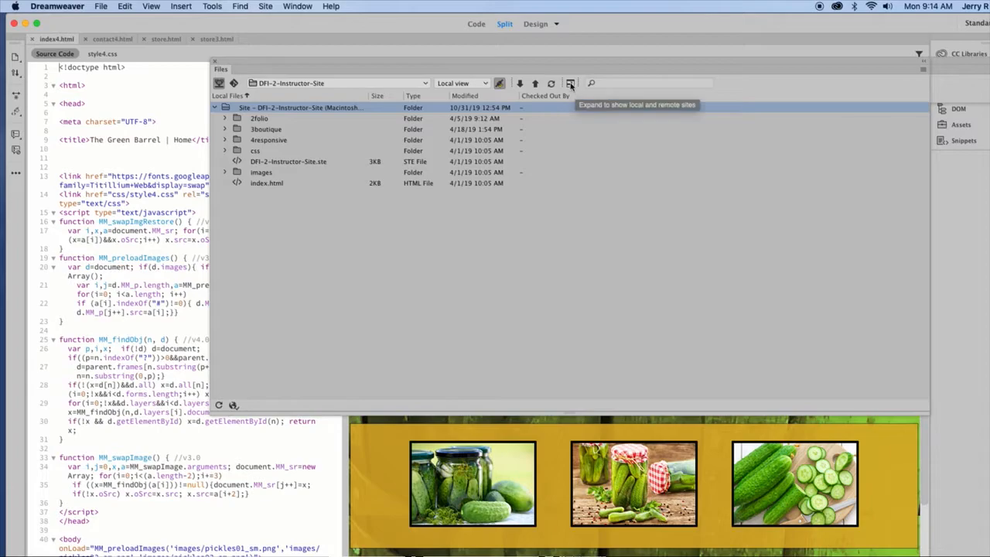
# Step: Expand the Files panel to show remote and local files side by side, moving it down-left
pyautogui.click(569, 83)
pyautogui.moveTo(603, 16); pyautogui.dragTo(420, 88)
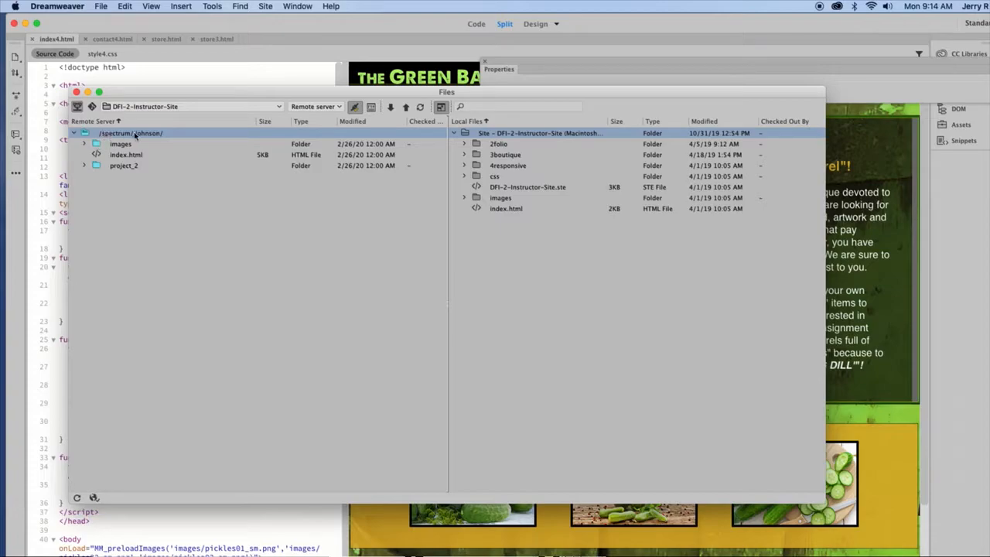
# Step: Delete the images folder and index.html from the remote server, confirming each deletion
pyautogui.click(96, 147)
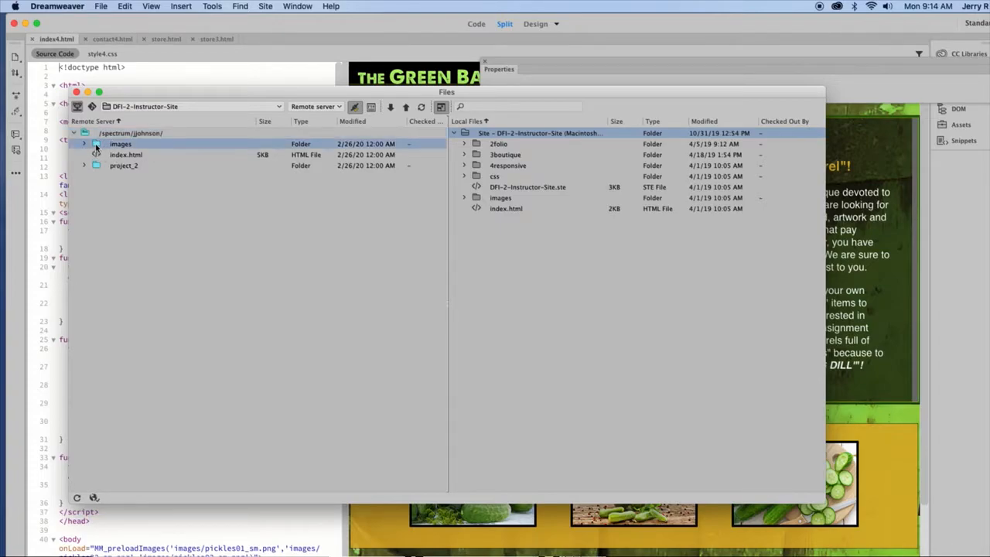
pyautogui.rightClick(96, 147)
pyautogui.moveTo(114, 184)
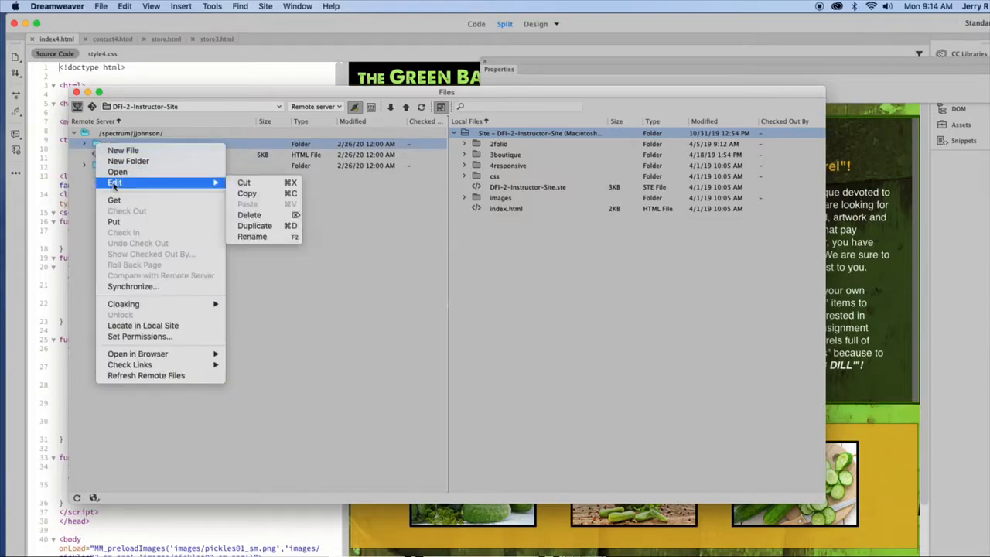
pyautogui.click(249, 215)
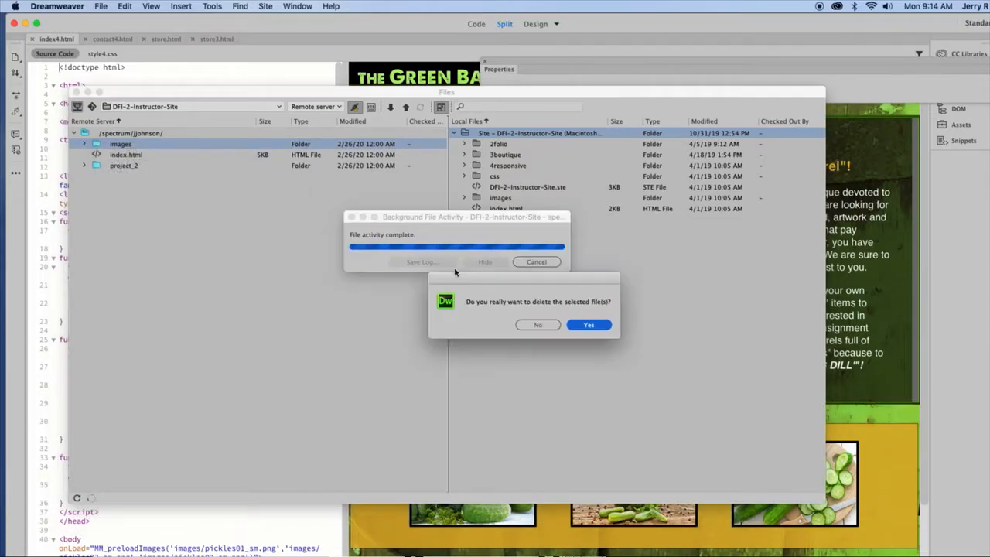
pyautogui.click(581, 327)
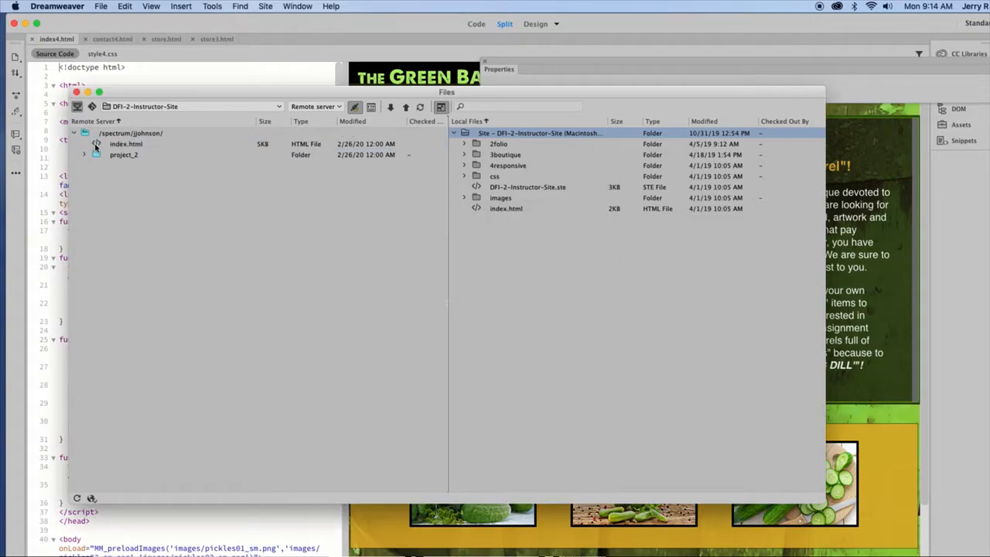
pyautogui.click(95, 145)
pyautogui.rightClick(96, 144)
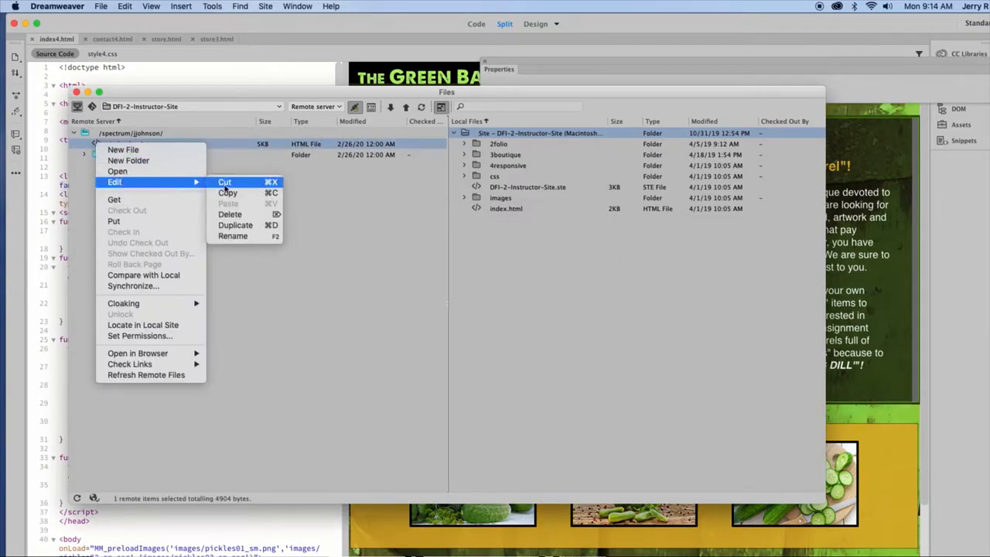
pyautogui.click(240, 217)
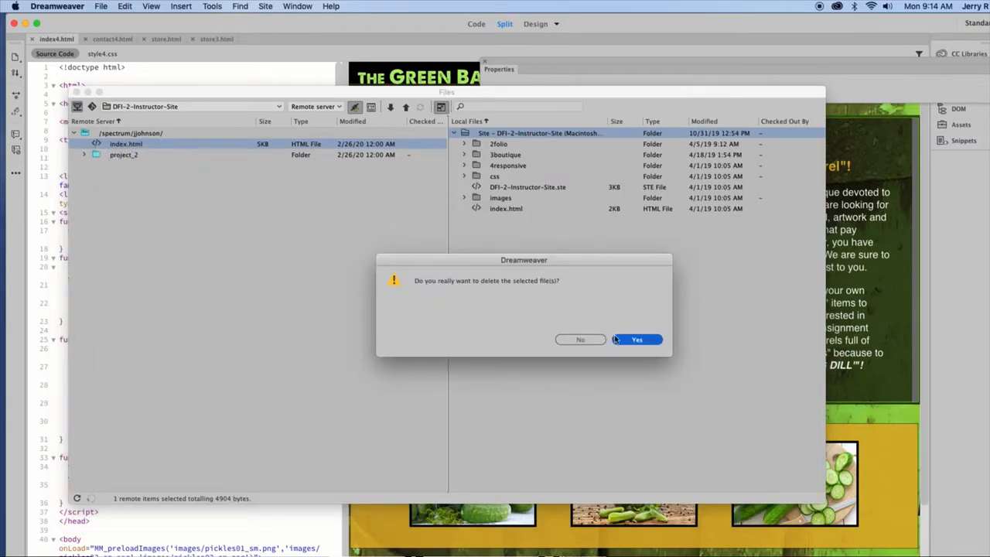
pyautogui.click(636, 344)
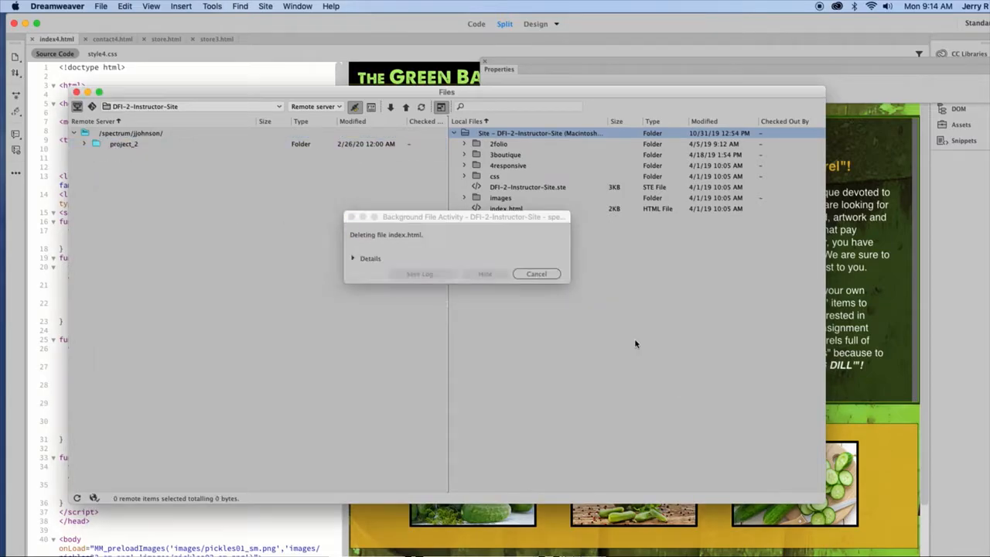
# Step: Delete the remote project_2 folder, leaving the server root empty
pyautogui.click(96, 146)
pyautogui.rightClick(96, 145)
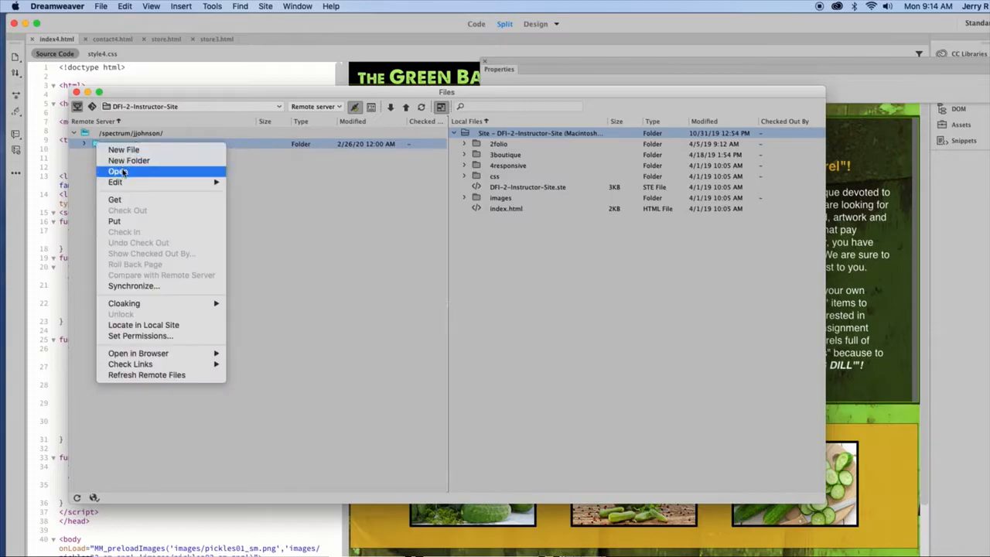
pyautogui.moveTo(126, 183)
pyautogui.click(254, 217)
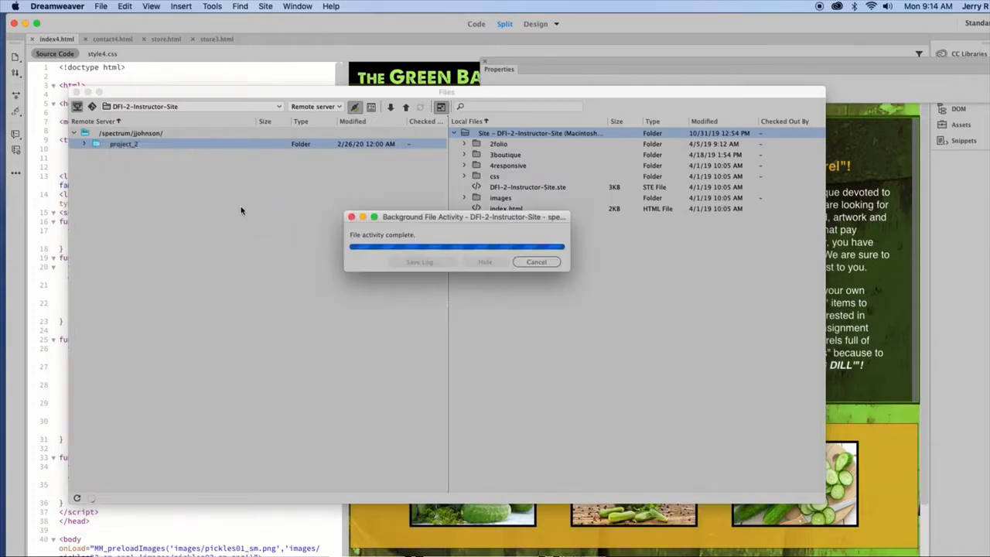
pyautogui.click(588, 324)
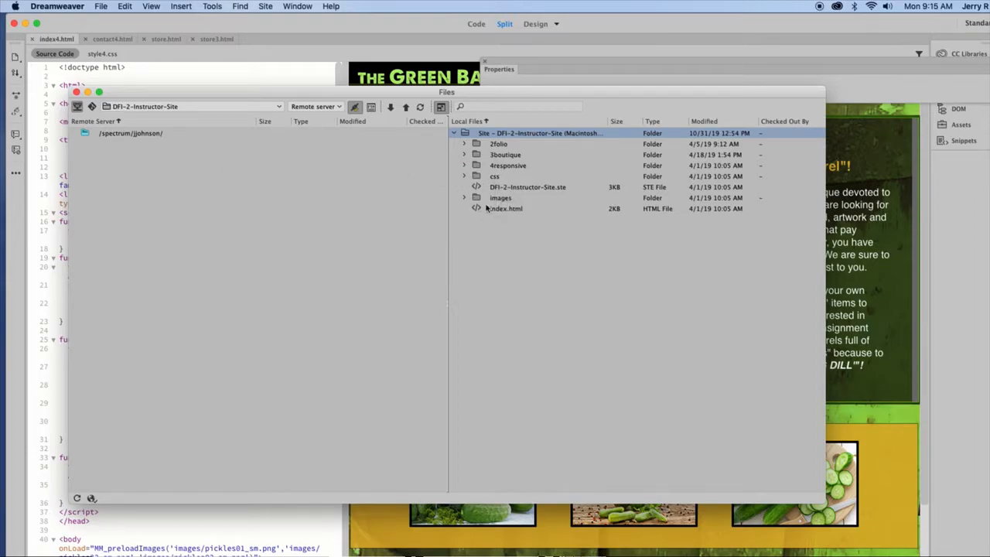
# Step: Upload local index.html without dependent files, then the images folder, to the remote root
pyautogui.moveTo(478, 209); pyautogui.dragTo(87, 133)
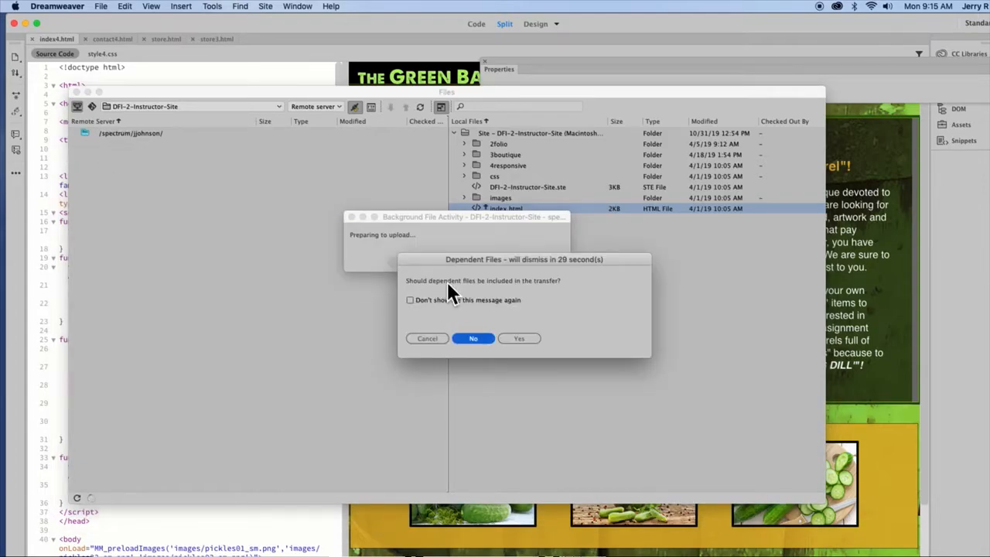
pyautogui.click(473, 338)
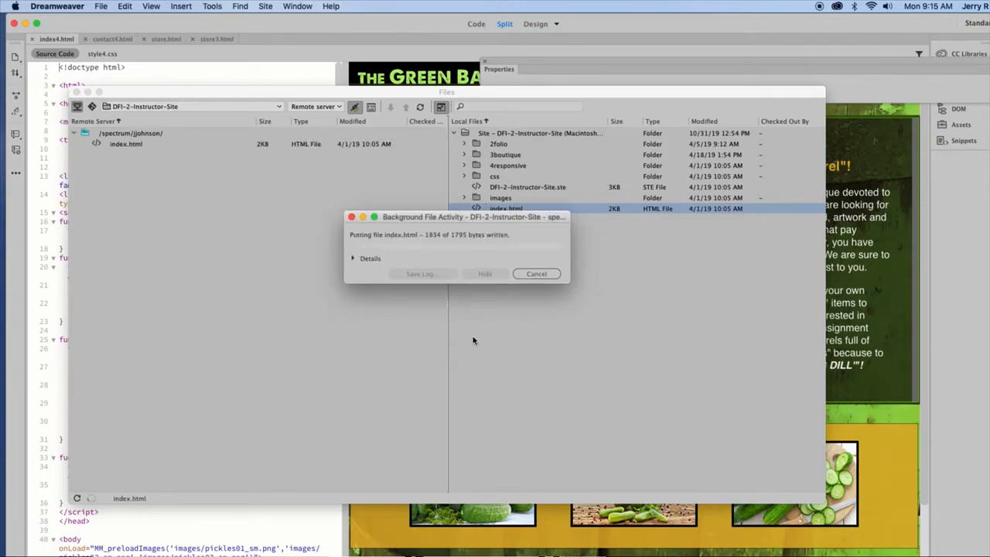
pyautogui.click(476, 200)
pyautogui.moveTo(477, 201); pyautogui.dragTo(85, 134)
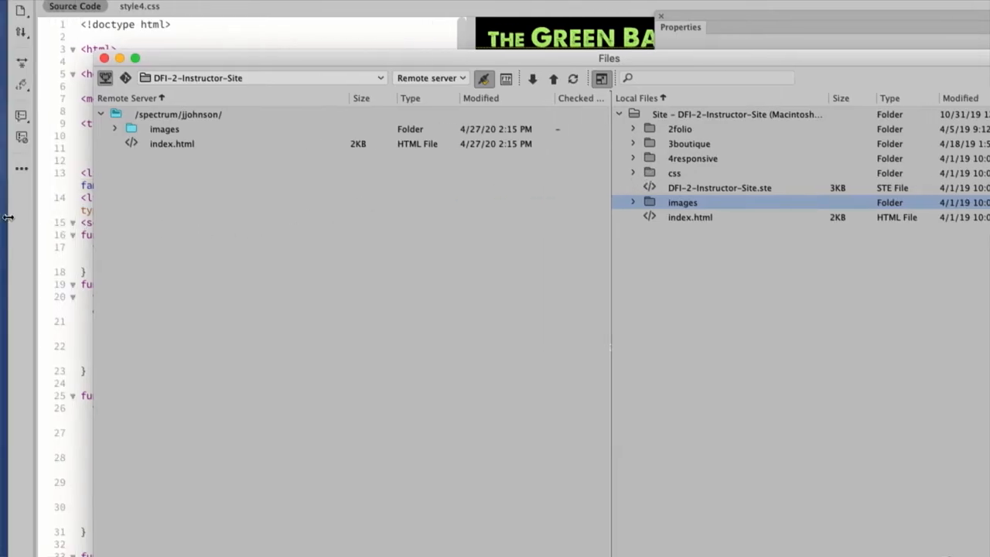
# Step: Upload the css folder to the remote root without dependent files, then send 2folio across
pyautogui.moveTo(646, 171); pyautogui.dragTo(115, 113)
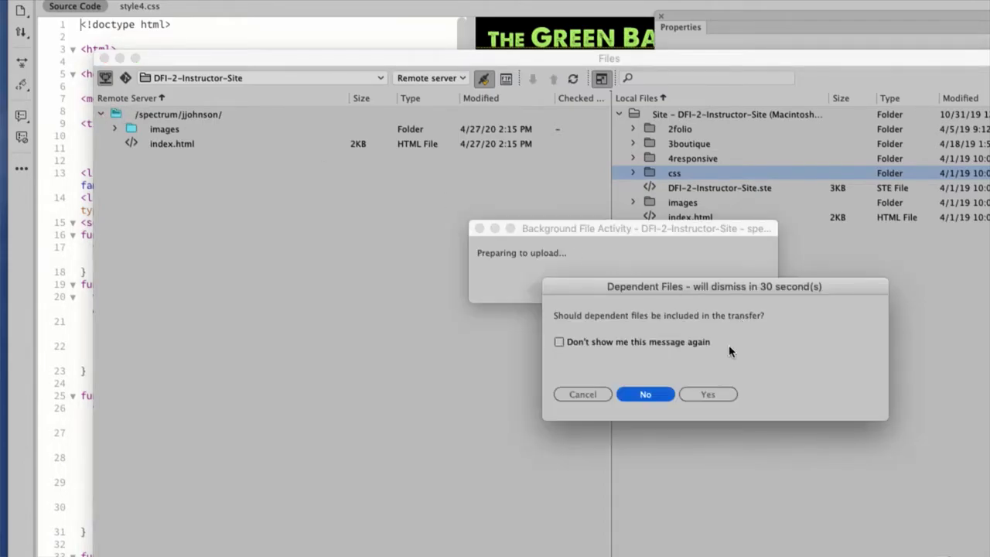
pyautogui.click(644, 395)
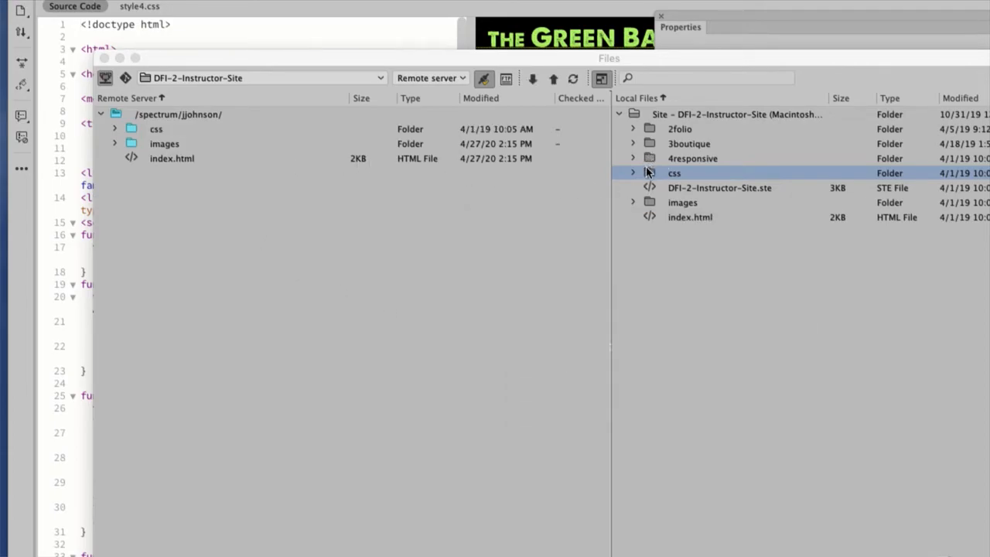
pyautogui.click(649, 129)
pyautogui.moveTo(649, 130); pyautogui.dragTo(114, 113)
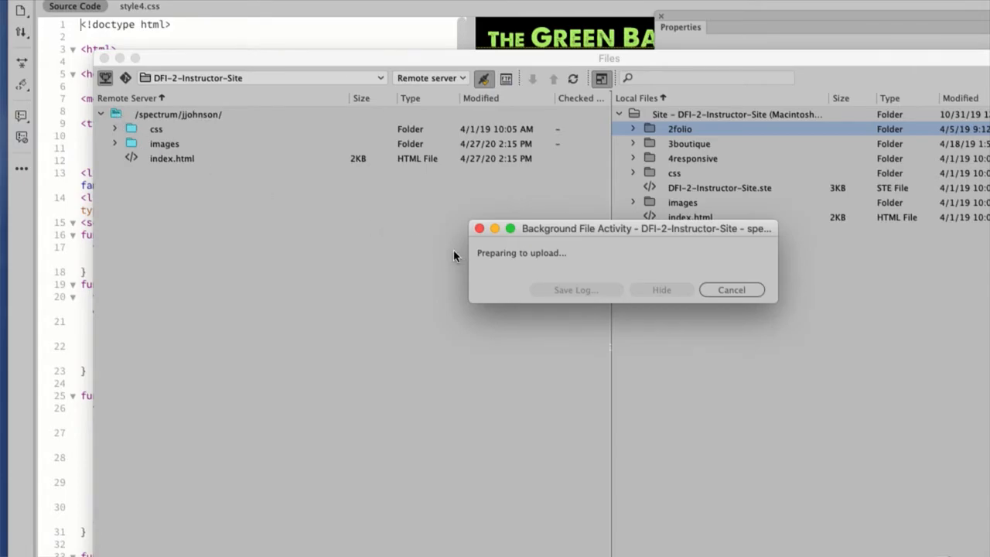
# Step: Finish uploading 2folio and upload 3boutique to the remote root, both without dependent files
pyautogui.click(641, 396)
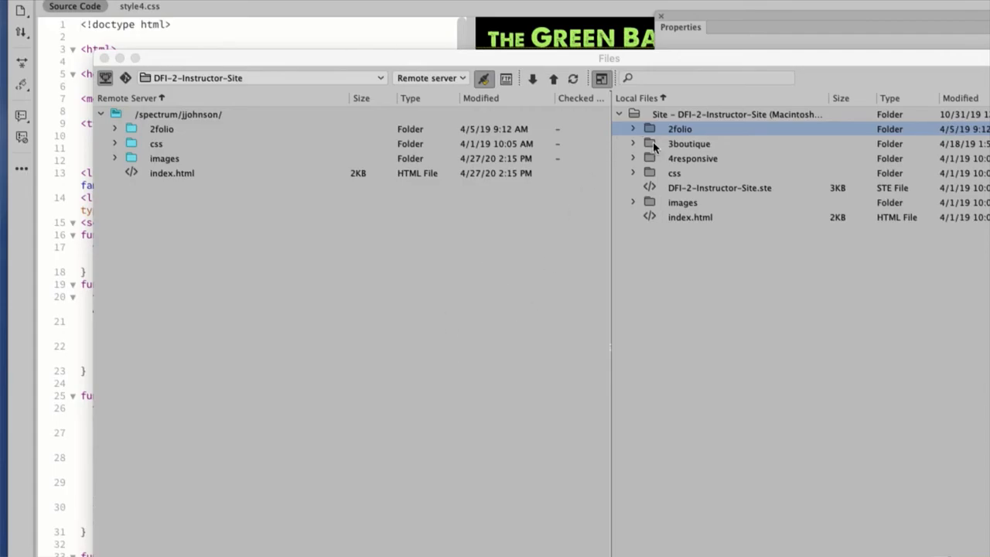
pyautogui.moveTo(654, 147); pyautogui.dragTo(115, 110)
pyautogui.click(643, 394)
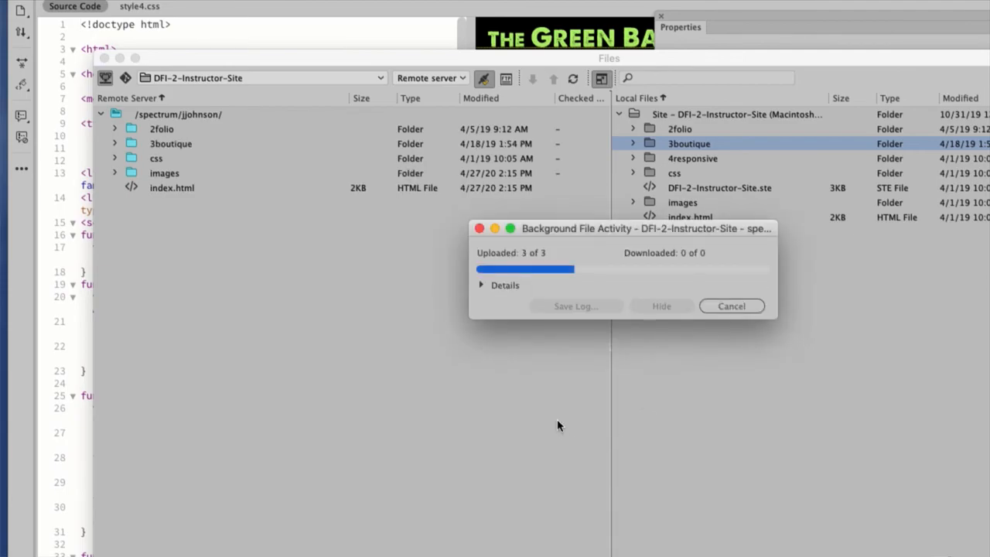